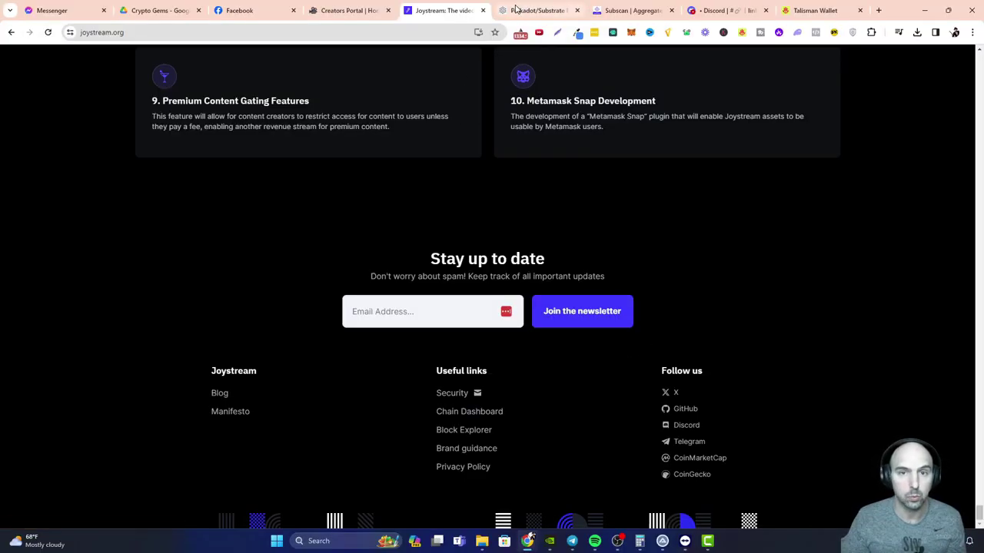
Look over the Polkadot.js accounts, Joystream Subscan and Joystream website tabs.
{"action": "left_click", "coordinate": [516, 9]}
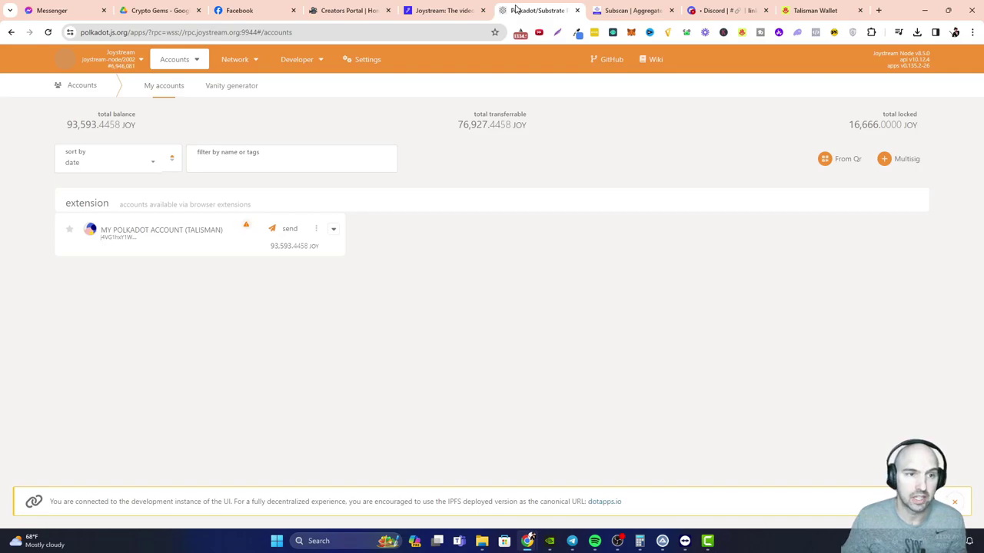
{"action": "left_click", "coordinate": [607, 9]}
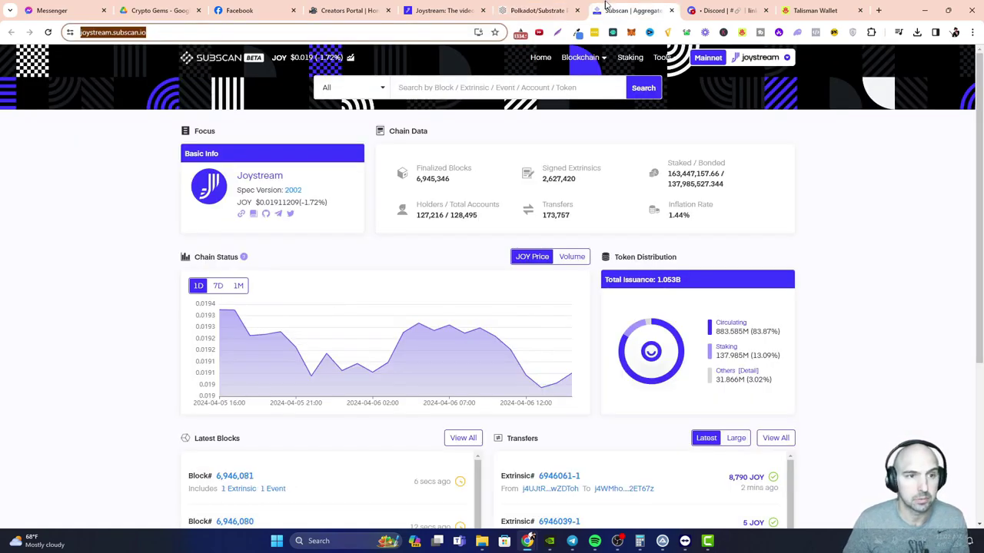
{"action": "left_click", "coordinate": [456, 9]}
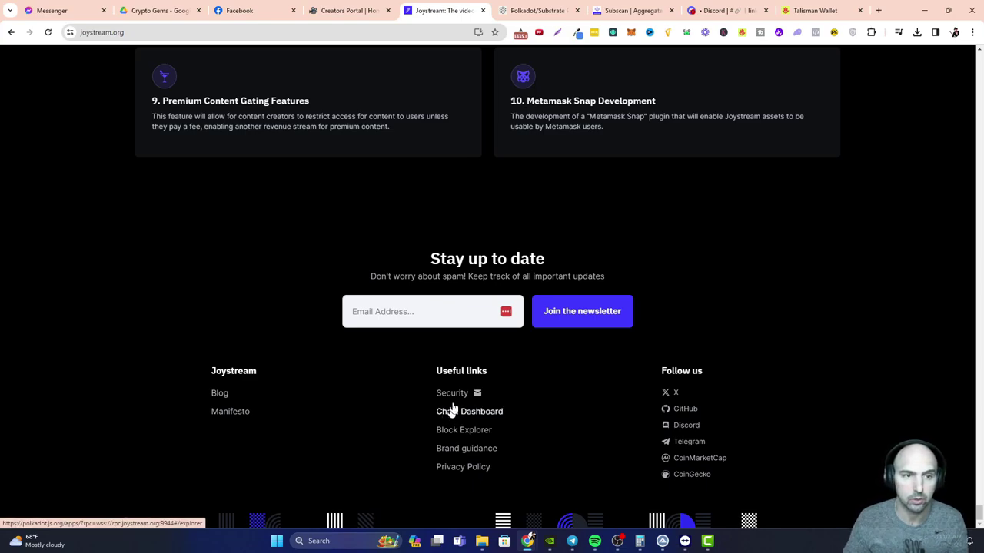
{"action": "mouse_move", "coordinate": [978, 504]}
{"action": "left_mouse_down"}
{"action": "mouse_move", "coordinate": [978, 369]}
{"action": "mouse_move", "coordinate": [948, 87]}
{"action": "mouse_move", "coordinate": [976, 52]}
{"action": "mouse_move", "coordinate": [978, 511]}
{"action": "left_mouse_up"}
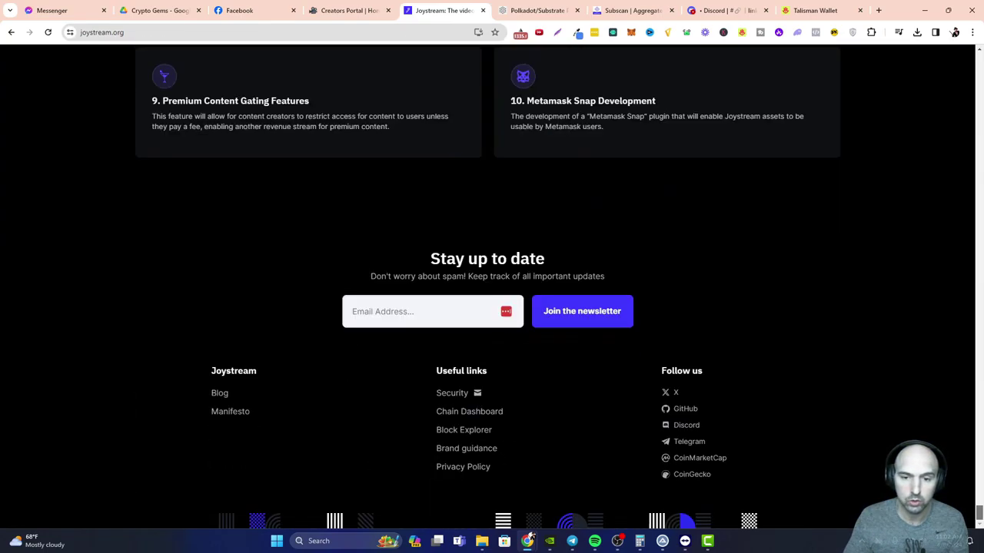
{"action": "left_click", "coordinate": [476, 420]}
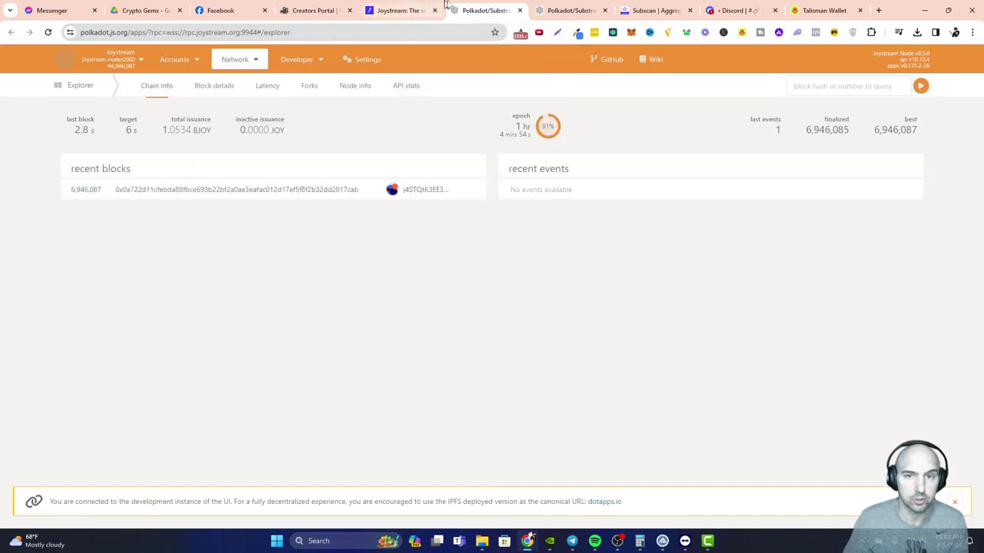
{"action": "key", "text": "ctrl+w"}
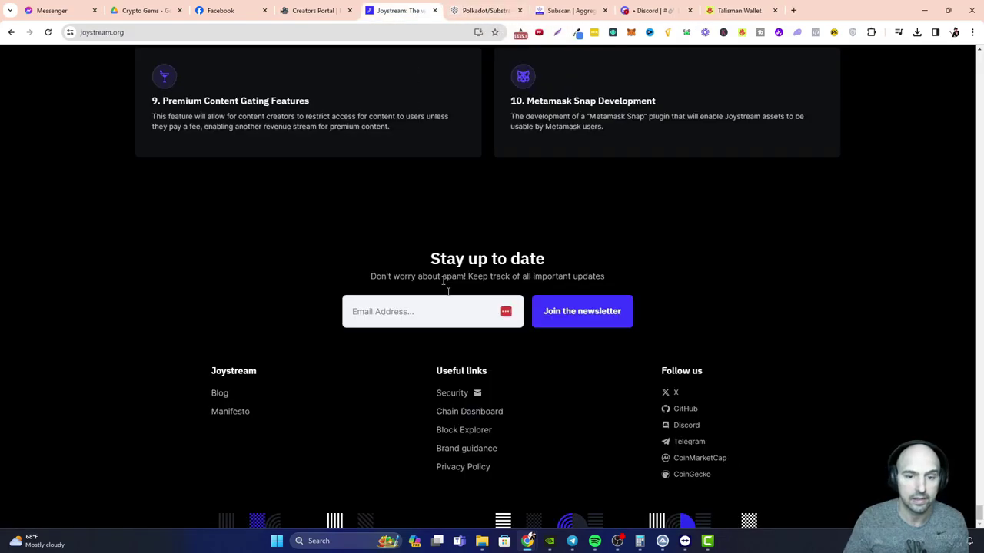
{"action": "left_click", "coordinate": [463, 430]}
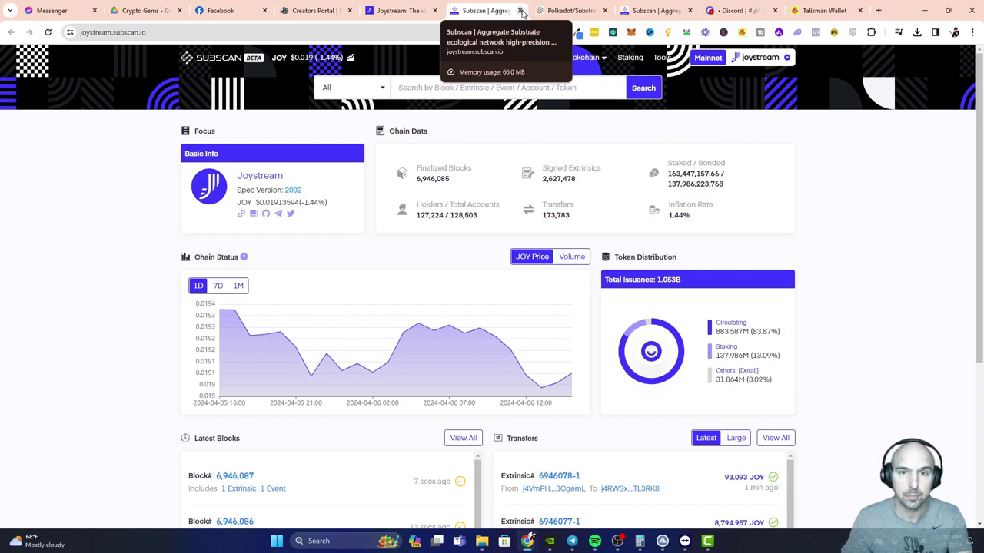
{"action": "left_click", "coordinate": [520, 10]}
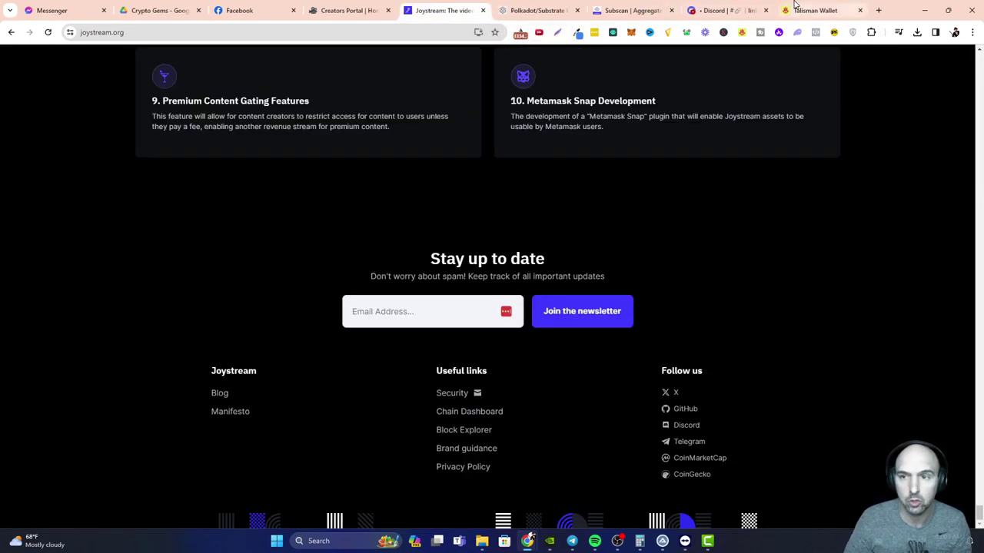
{"action": "left_click", "coordinate": [796, 6]}
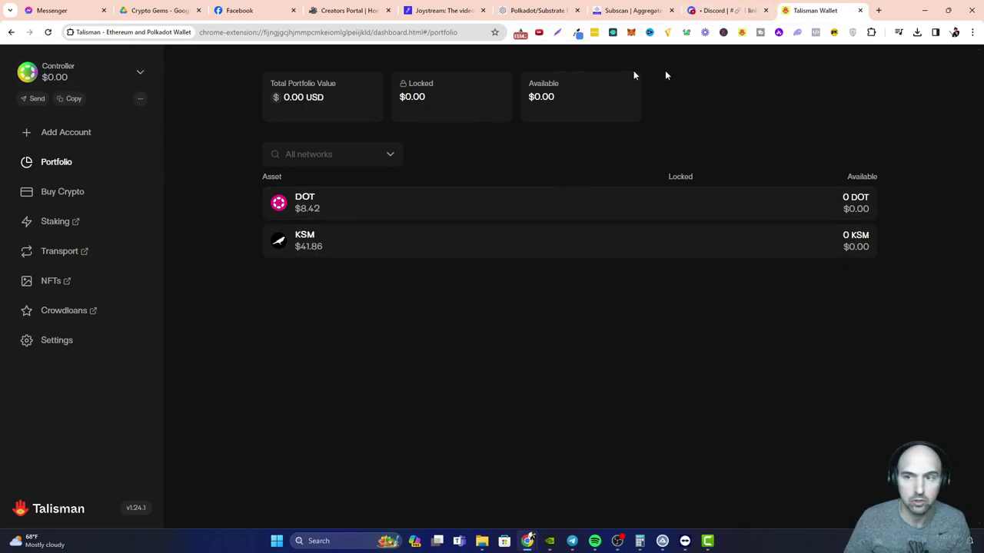
{"action": "left_click", "coordinate": [741, 32]}
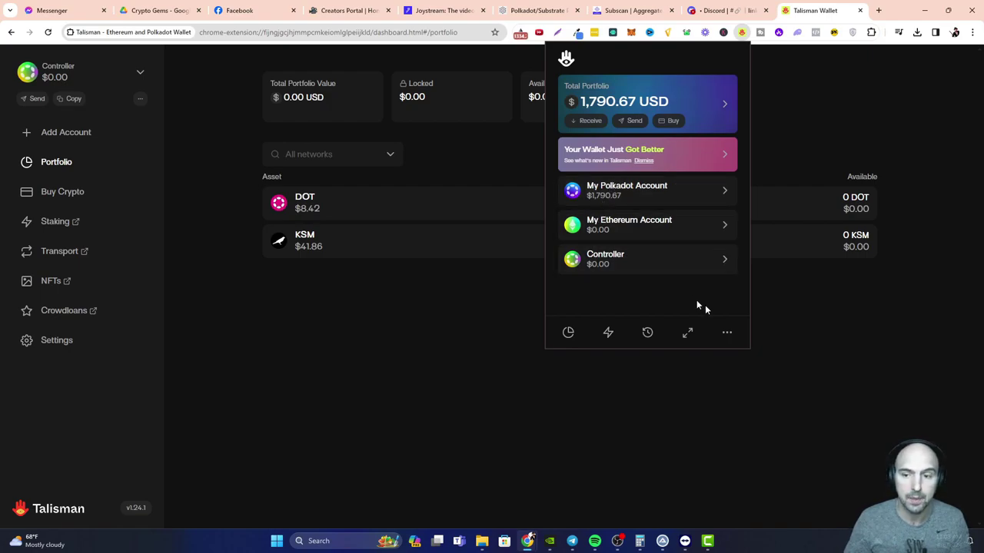
Start a new Polkadot account named 'Controller' in Talisman, then abandon it and close the tab.
{"action": "left_click", "coordinate": [727, 333]}
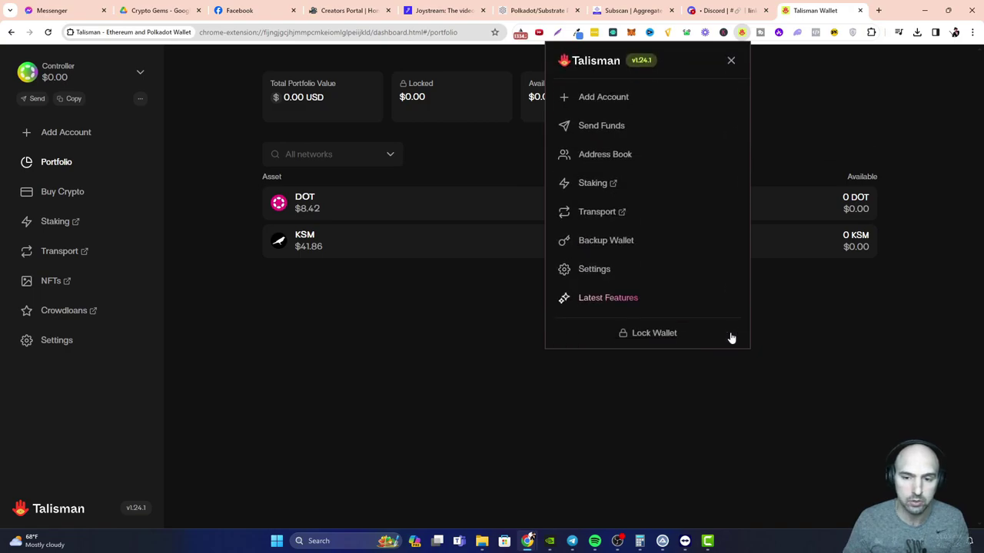
{"action": "left_click", "coordinate": [605, 98]}
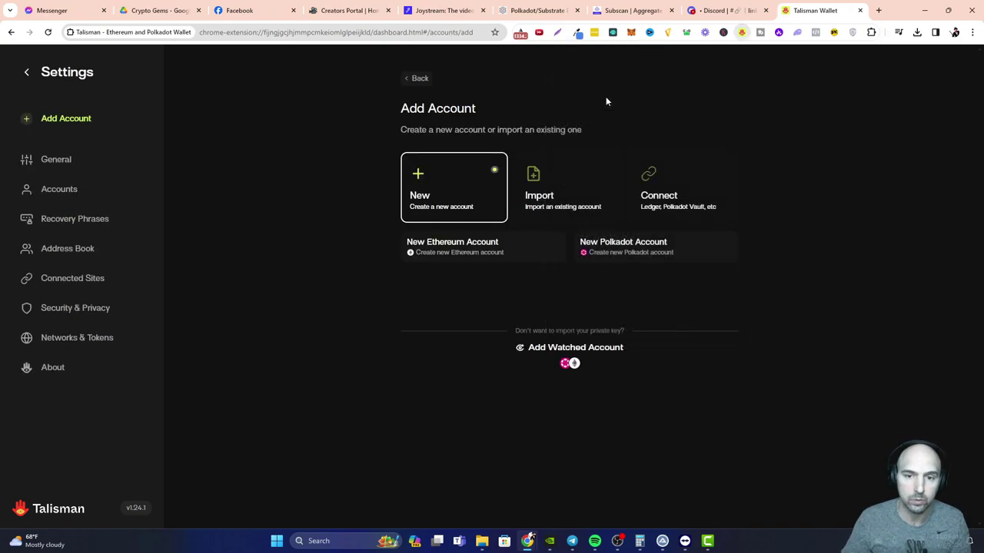
{"action": "left_click", "coordinate": [620, 250]}
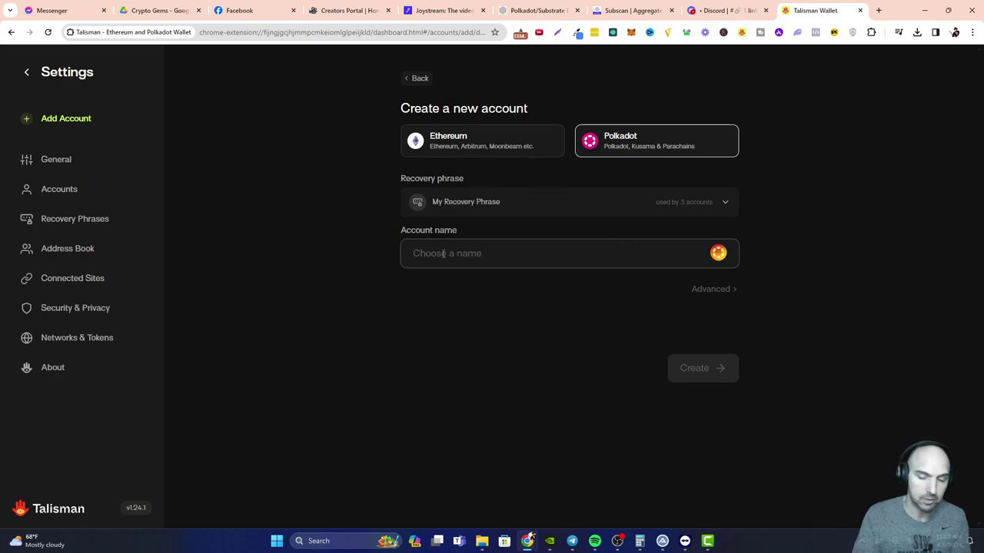
{"action": "type", "text": "C"}
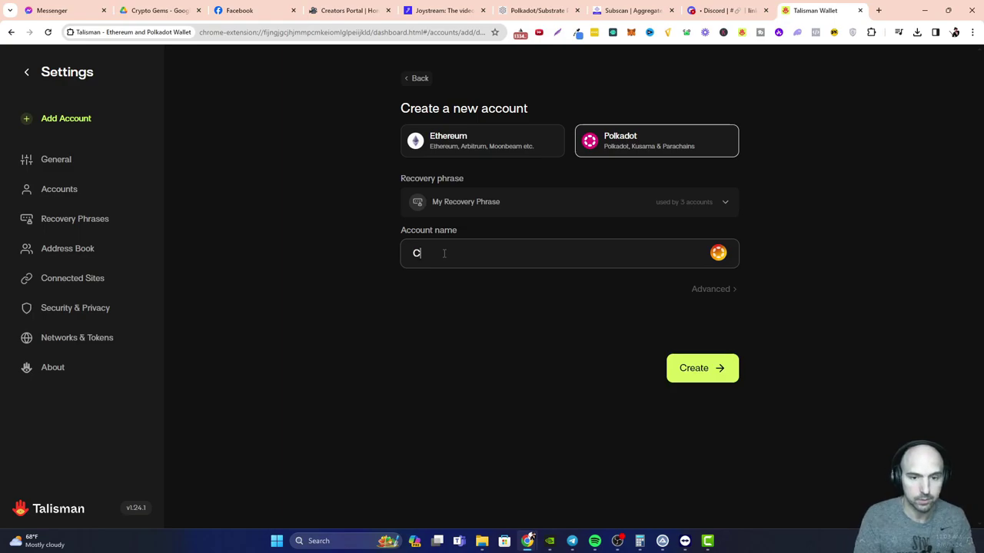
{"action": "type", "text": "ontroller"}
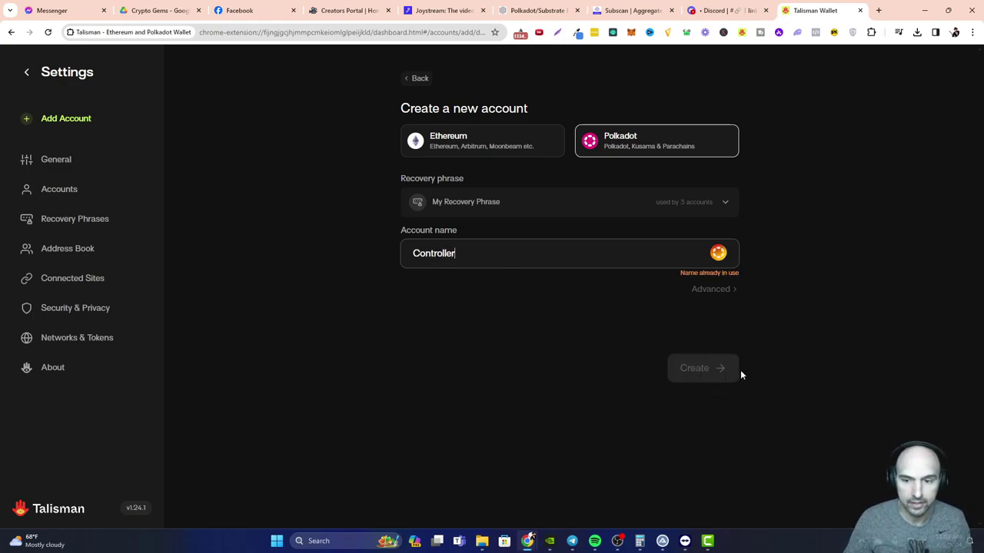
{"action": "key", "text": "BackSpace"}
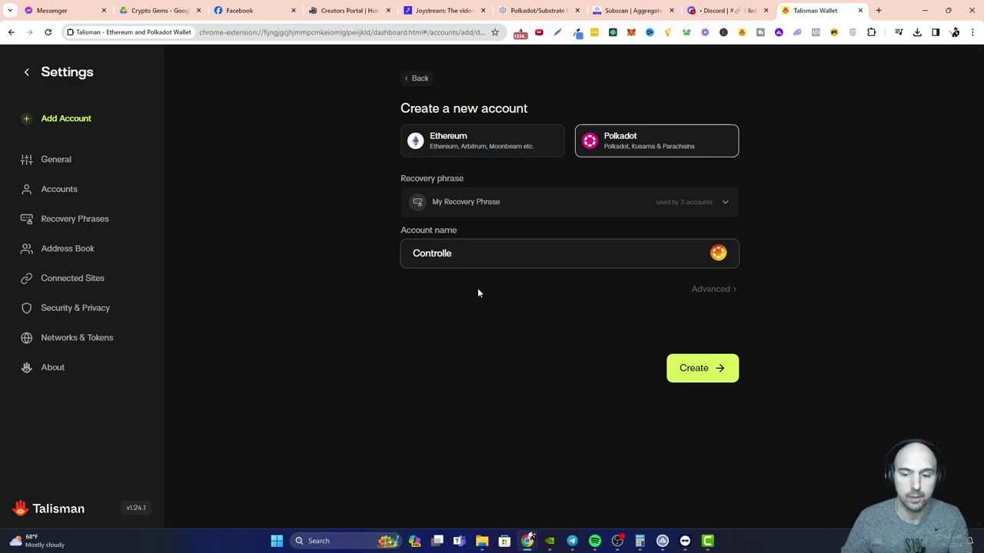
{"action": "key", "text": "ctrl+w"}
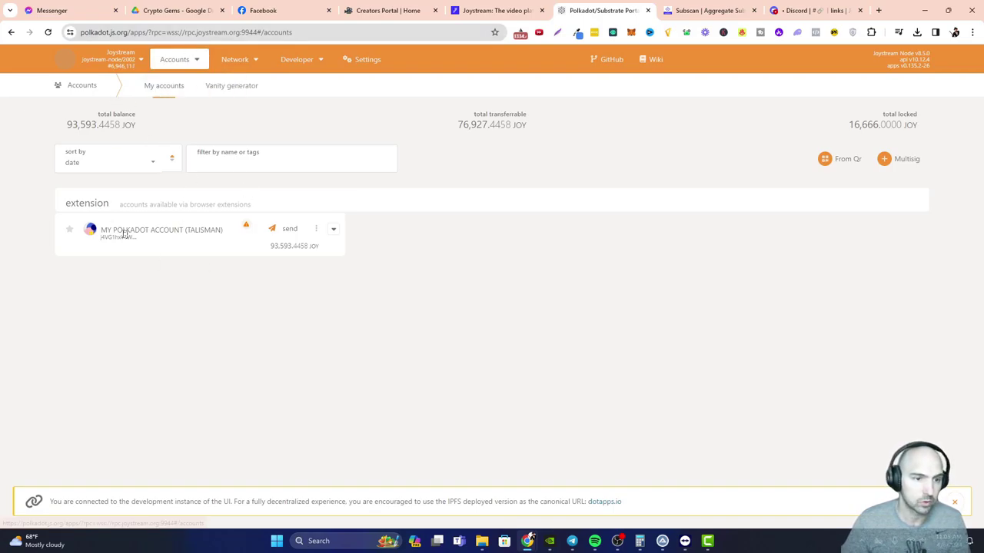
Connect the Controller account to polkadot.js.org in Talisman's connected-site settings.
{"action": "left_click", "coordinate": [742, 33]}
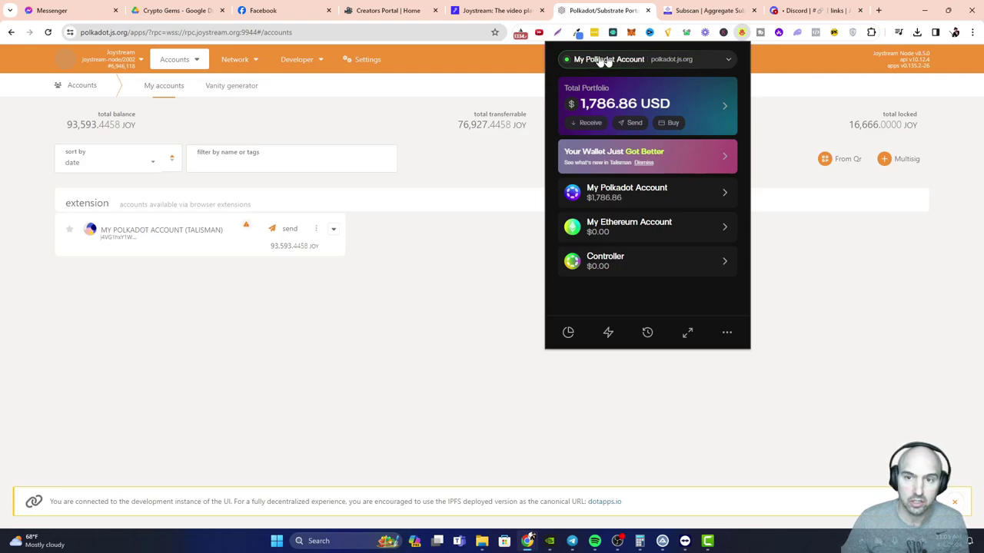
{"action": "left_click", "coordinate": [692, 63]}
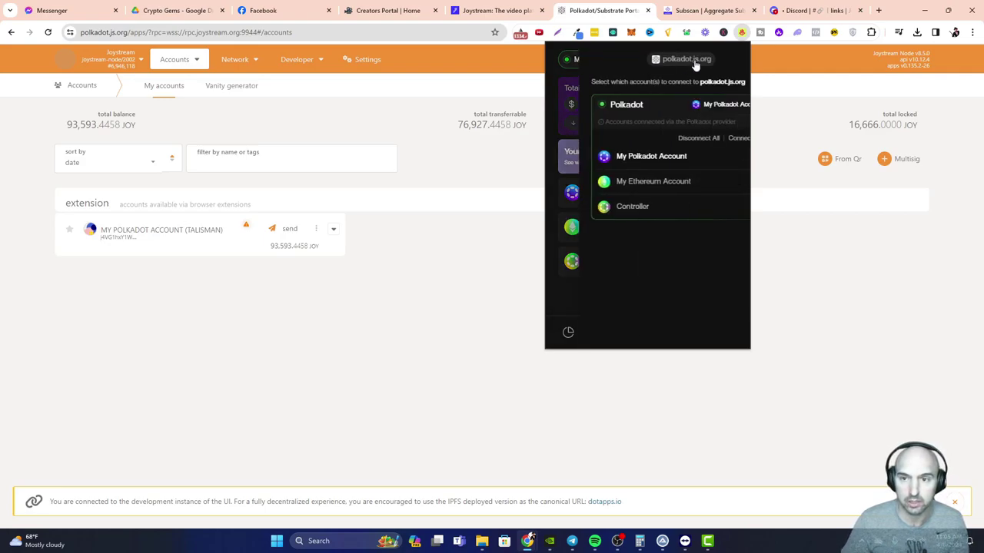
{"action": "left_click", "coordinate": [726, 206]}
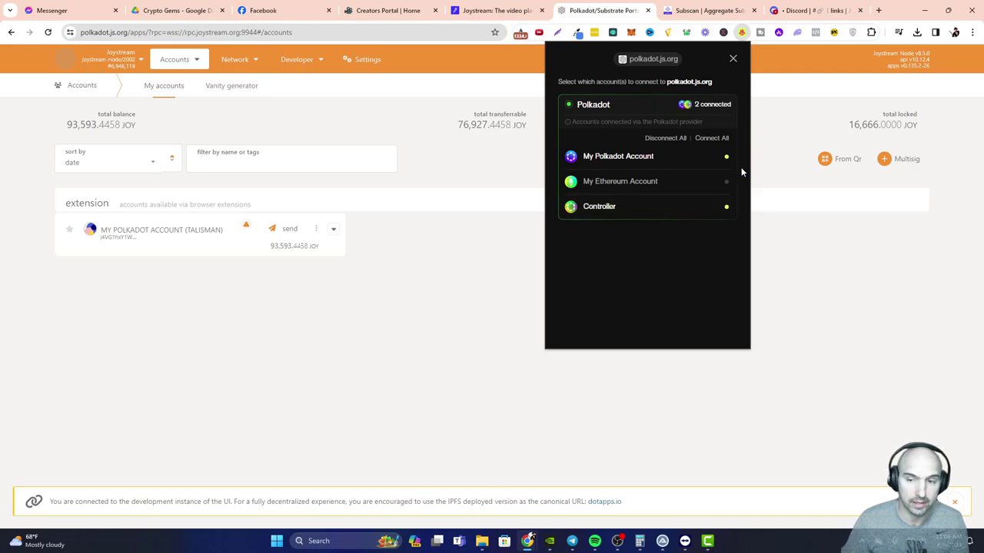
{"action": "left_click", "coordinate": [475, 288]}
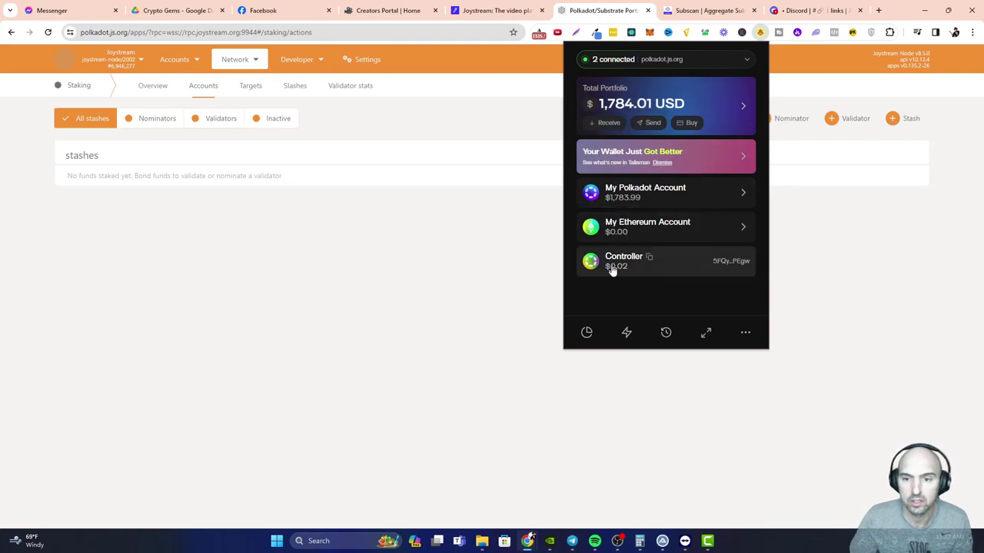
Set up a 1 JOY transfer in Talisman from My Polkadot Account to Controller.
{"action": "left_click", "coordinate": [658, 125]}
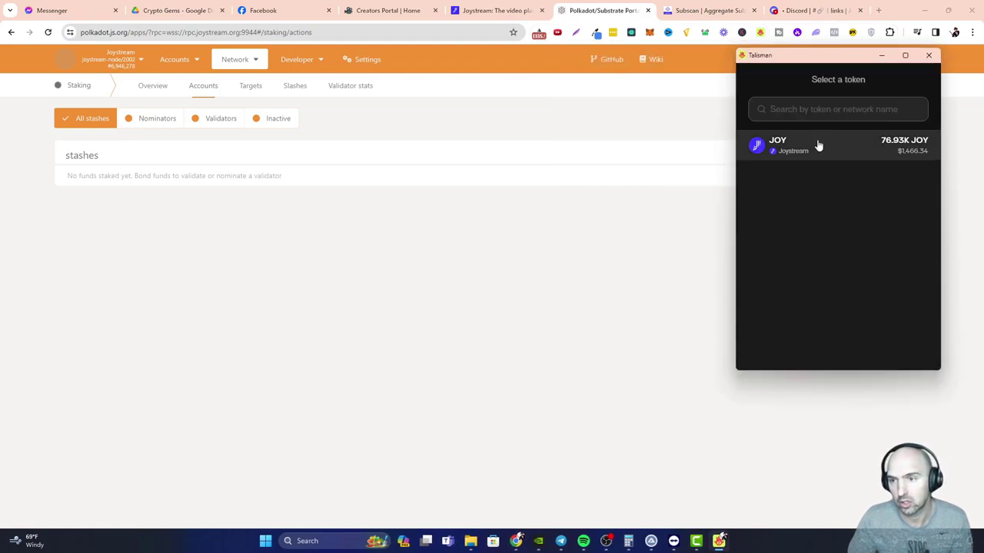
{"action": "left_click", "coordinate": [817, 146]}
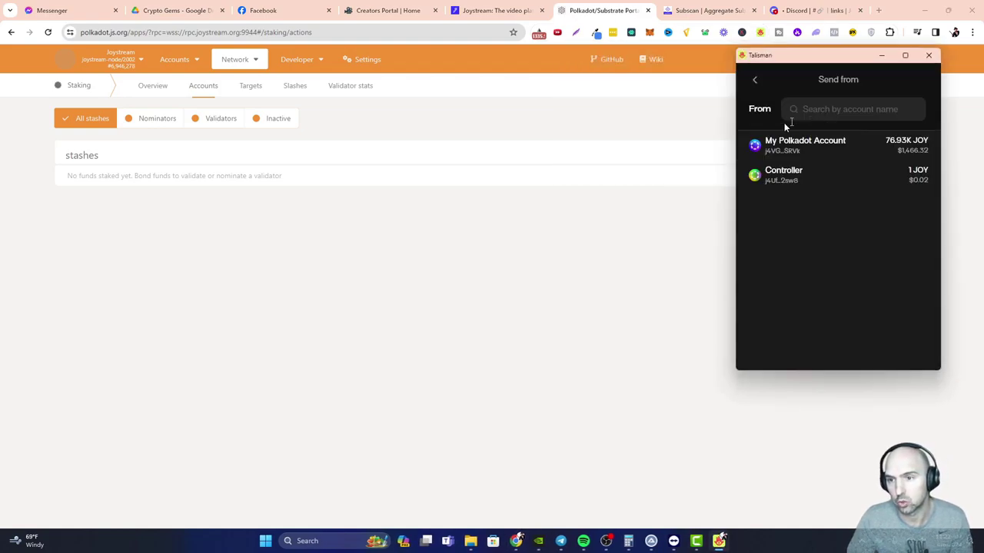
{"action": "left_click", "coordinate": [836, 182]}
{"action": "left_click", "coordinate": [755, 80]}
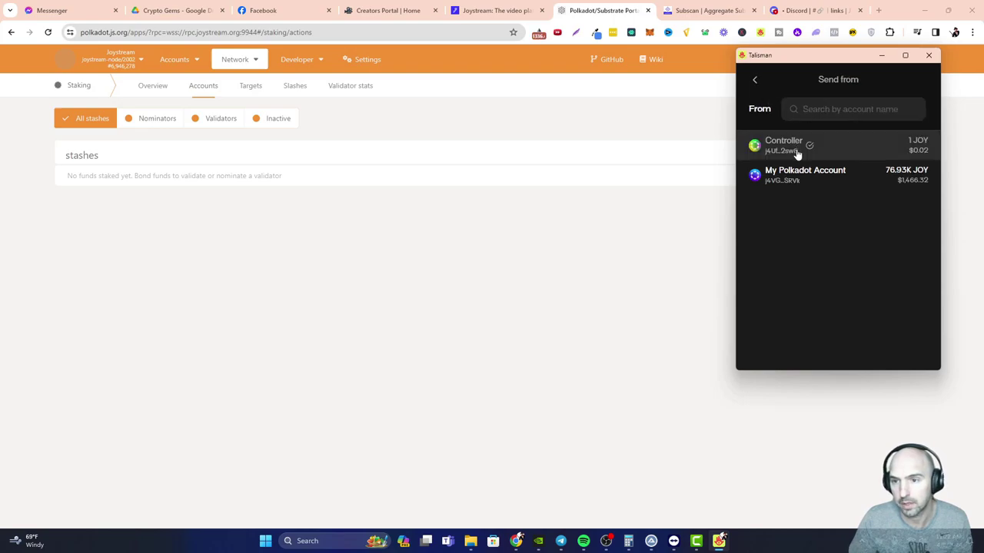
{"action": "left_click", "coordinate": [858, 182]}
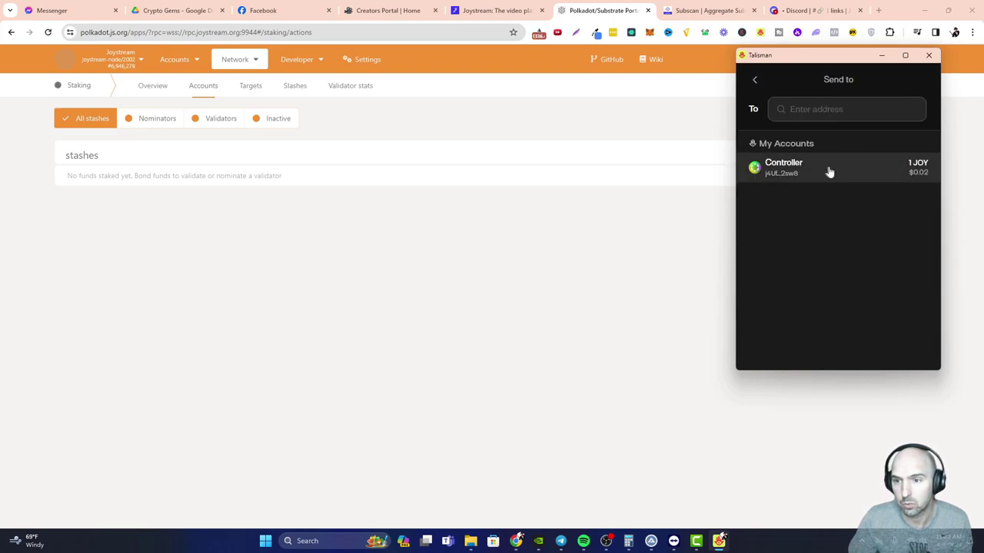
{"action": "left_click", "coordinate": [822, 166]}
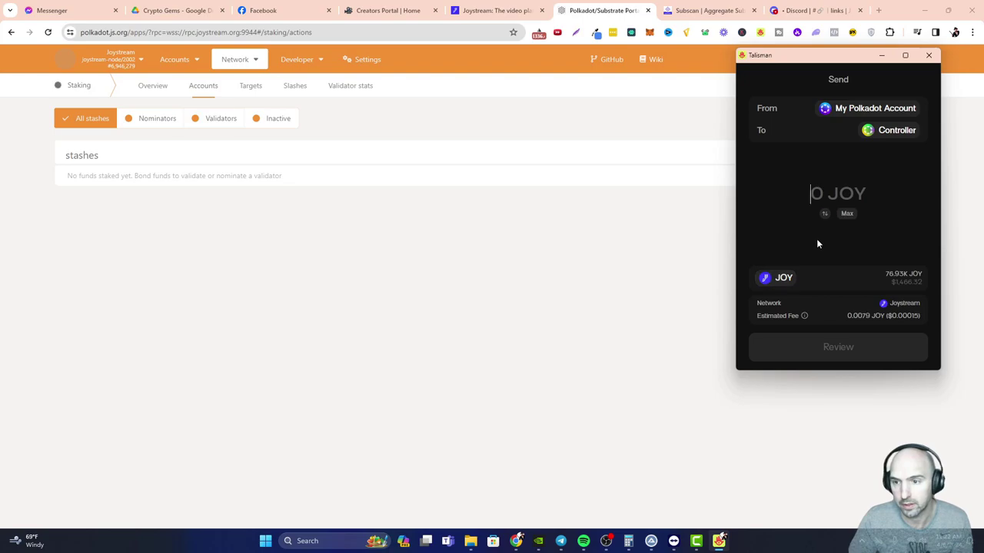
{"action": "type", "text": "110286587"}
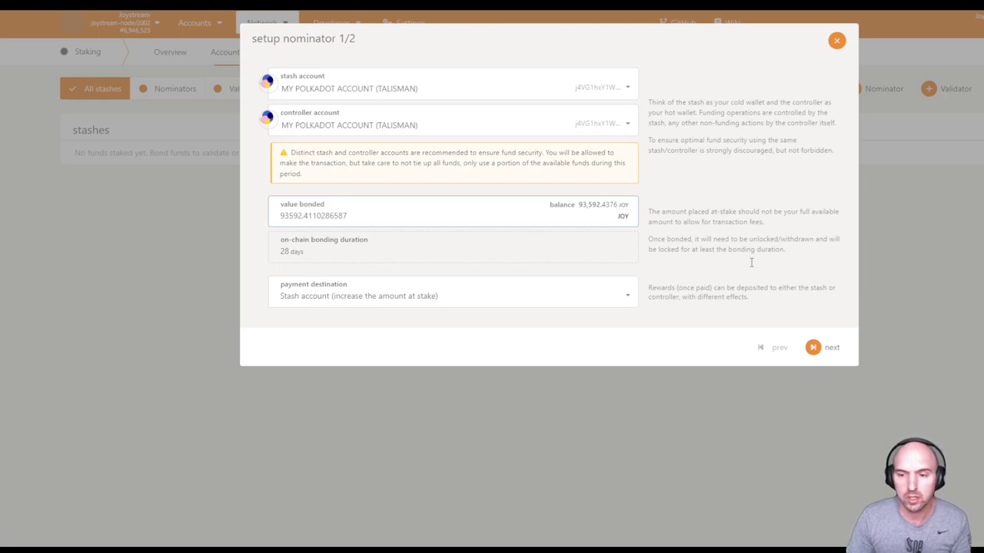
Advance the nominator setup to step 2/2, then close it without bonding.
{"action": "left_click", "coordinate": [822, 347]}
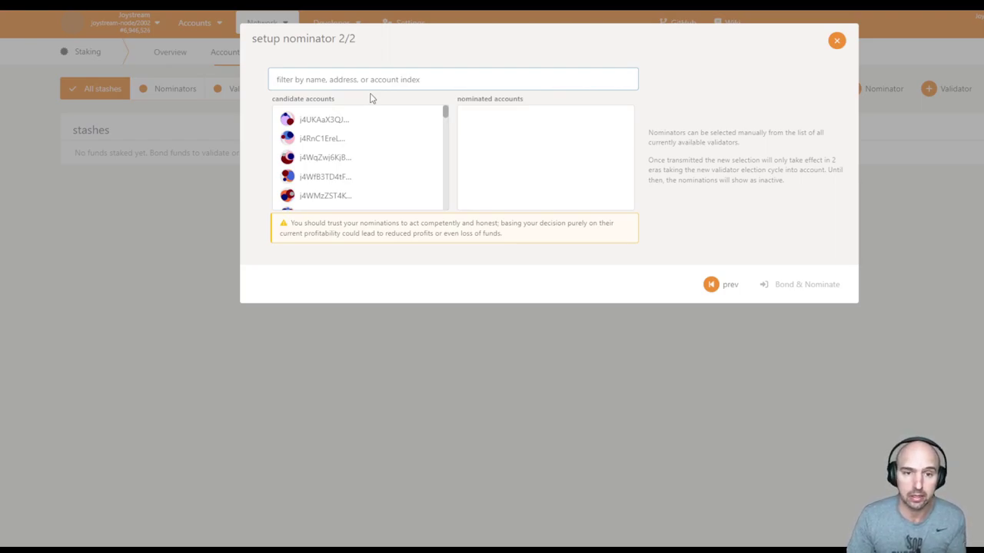
{"action": "left_click", "coordinate": [836, 41]}
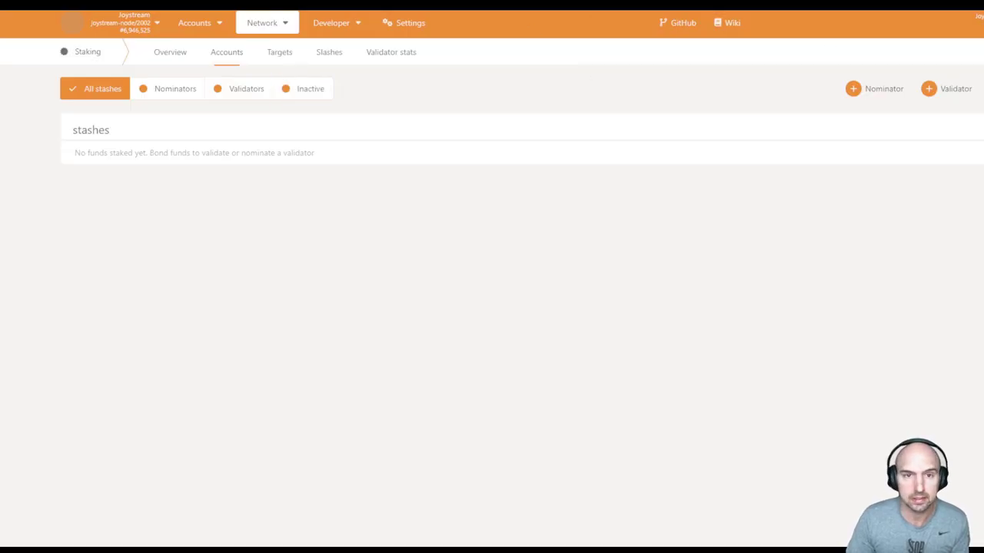
Dismiss the browser address-bar suggestions and open a new browser tab.
{"action": "key", "text": "ctrl+l"}
{"action": "key", "text": "Escape"}
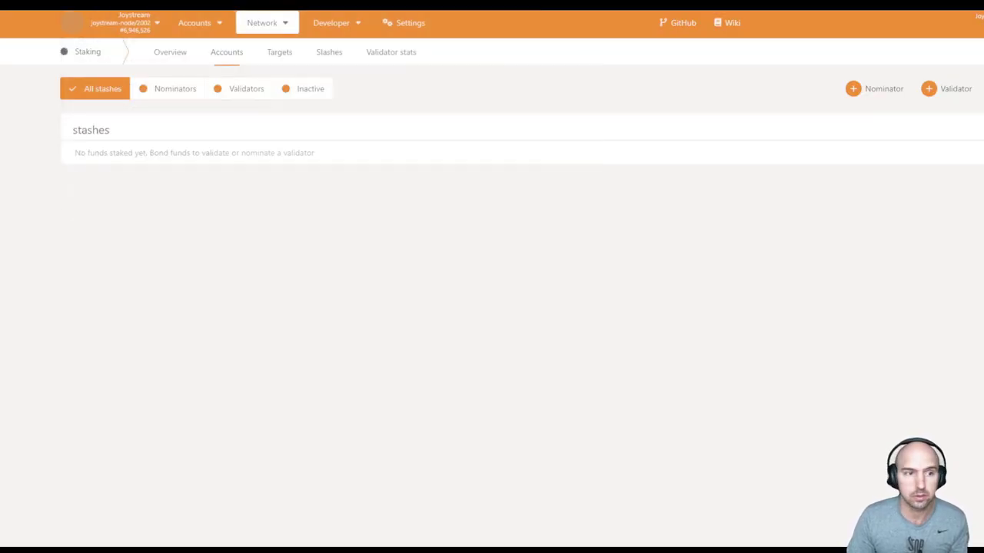
{"action": "key", "text": "ctrl+t"}
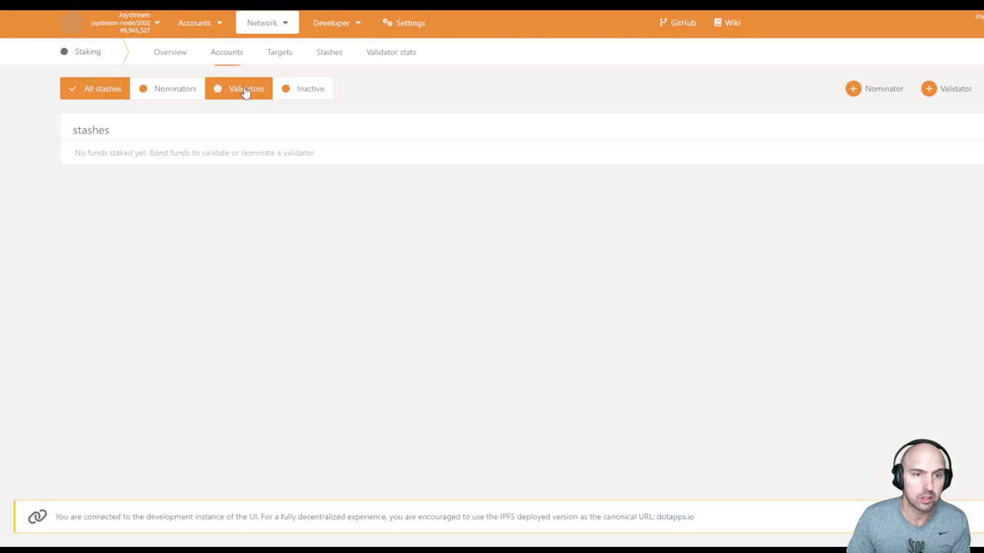
Open Network > Staking and compare validators' other stake and commission in the table.
{"action": "mouse_move", "coordinate": [279, 26]}
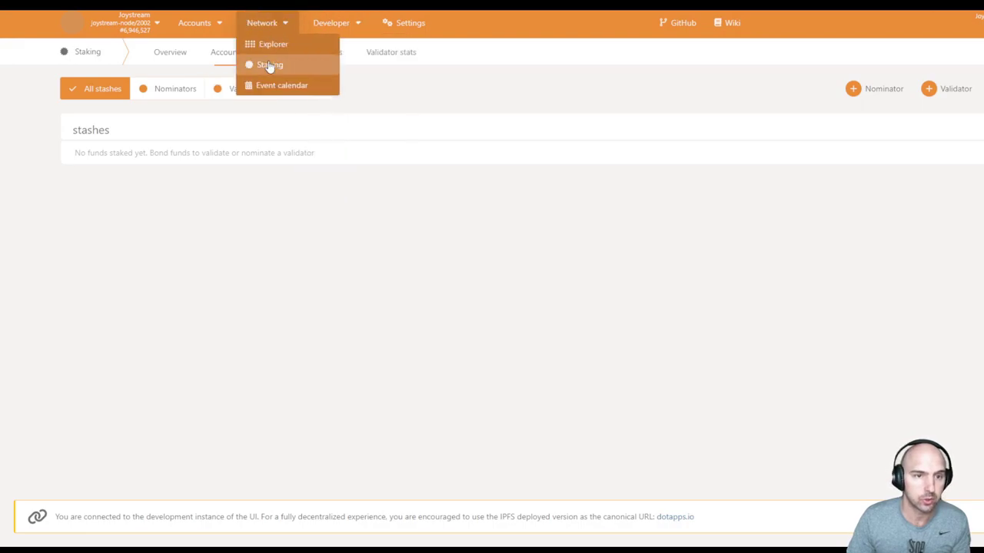
{"action": "left_click", "coordinate": [269, 66]}
{"action": "scroll", "coordinate": [226, 314], "scroll_direction": "down", "scroll_amount": 3}
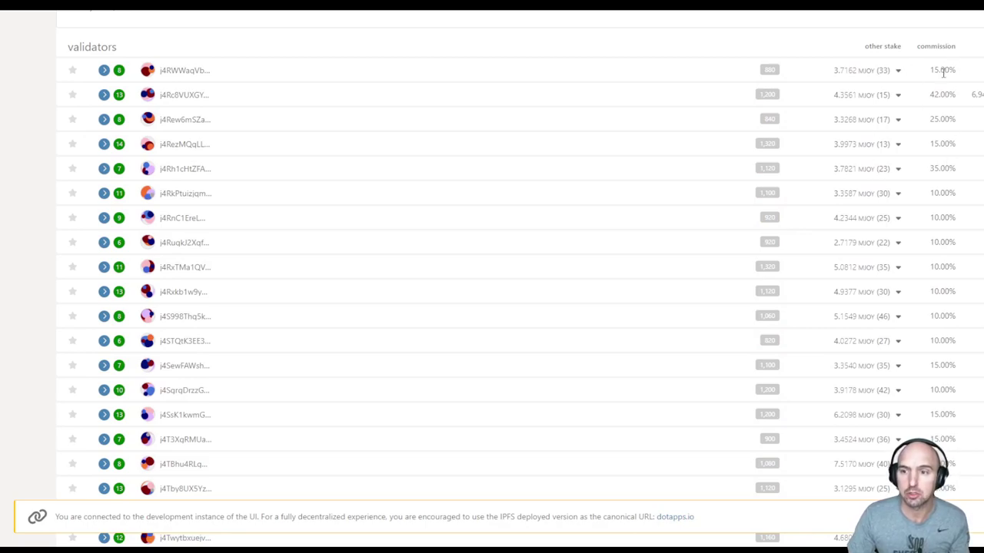
{"action": "scroll", "coordinate": [947, 283], "scroll_direction": "down", "scroll_amount": 5}
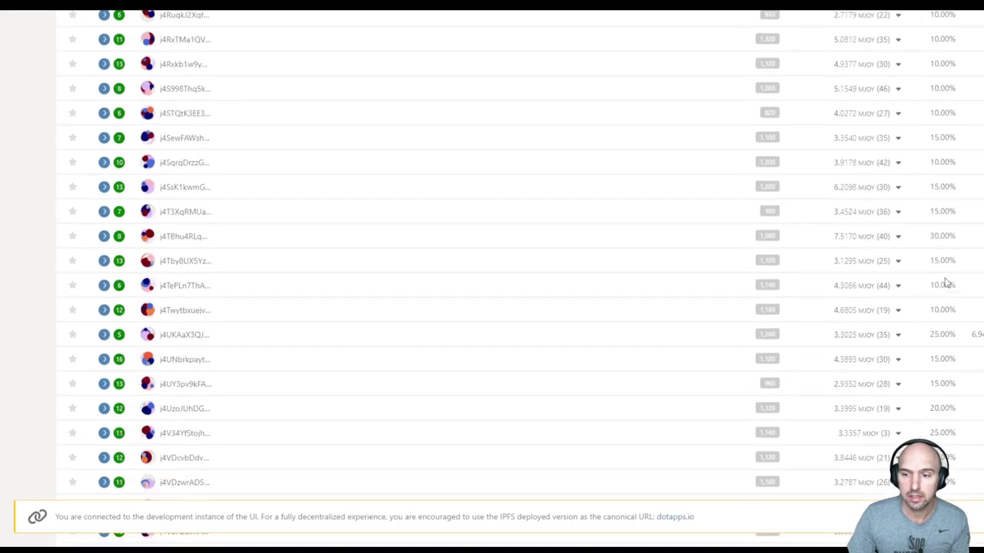
{"action": "scroll", "coordinate": [947, 283], "scroll_direction": "down", "scroll_amount": 1}
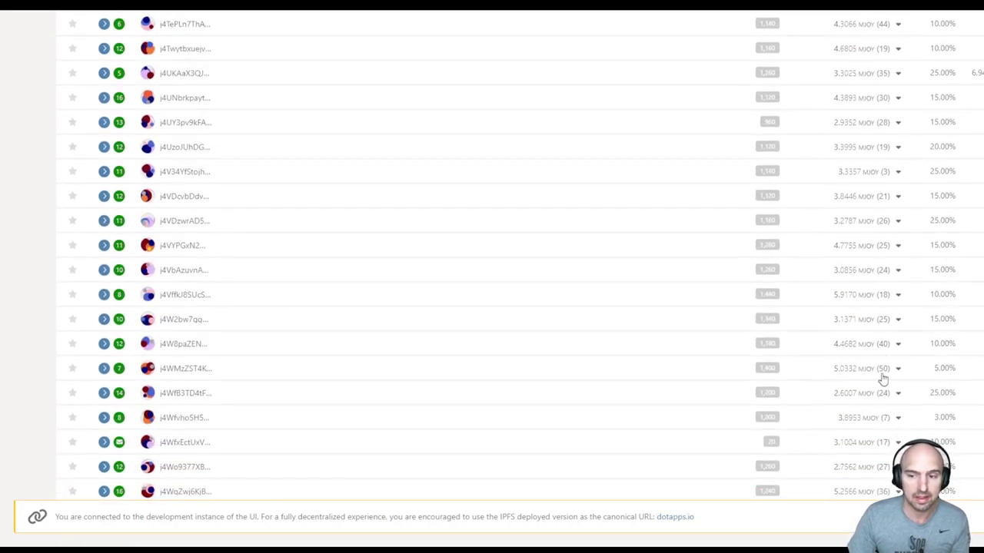
{"action": "scroll", "coordinate": [885, 399], "scroll_direction": "up", "scroll_amount": 10}
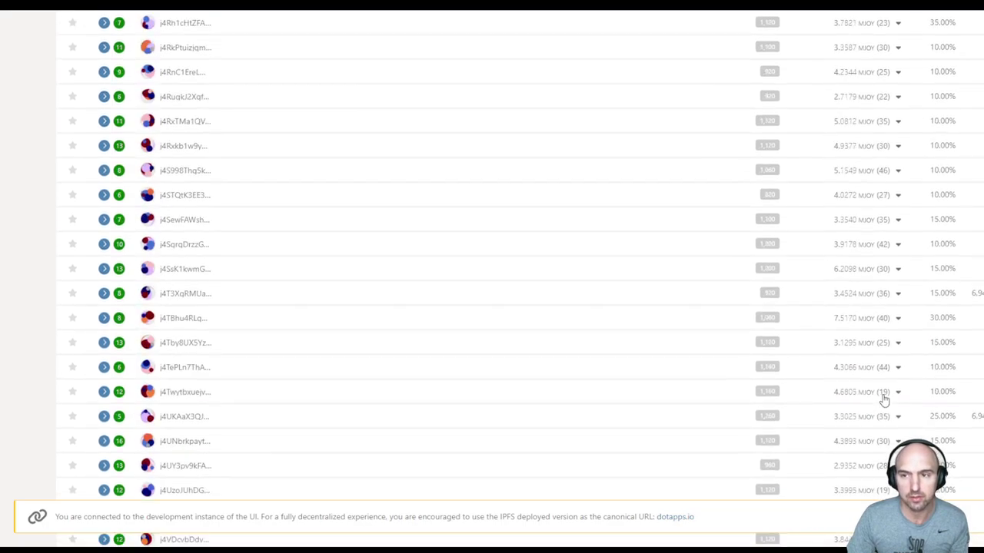
{"action": "scroll", "coordinate": [883, 315], "scroll_direction": "down", "scroll_amount": 3}
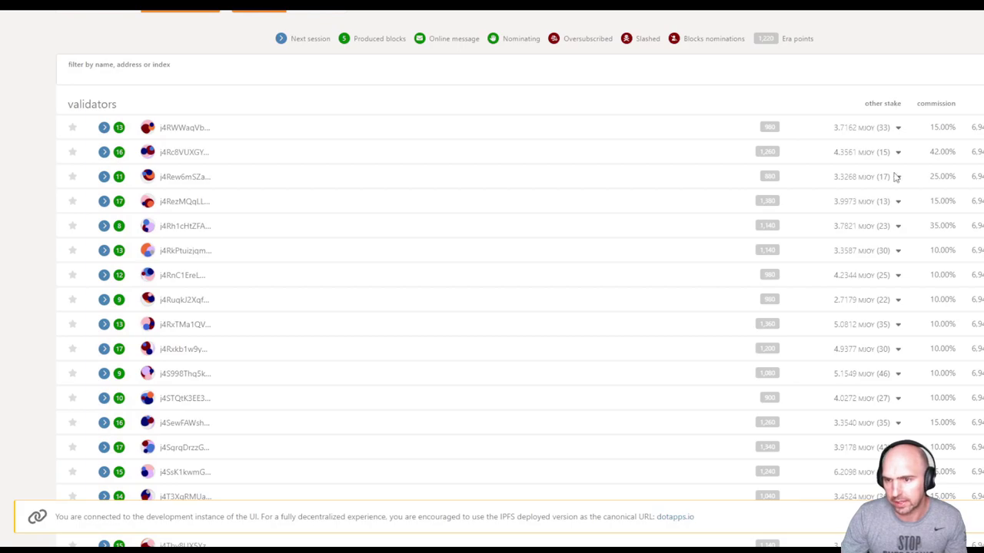
{"action": "scroll", "coordinate": [890, 269], "scroll_direction": "down", "scroll_amount": 10}
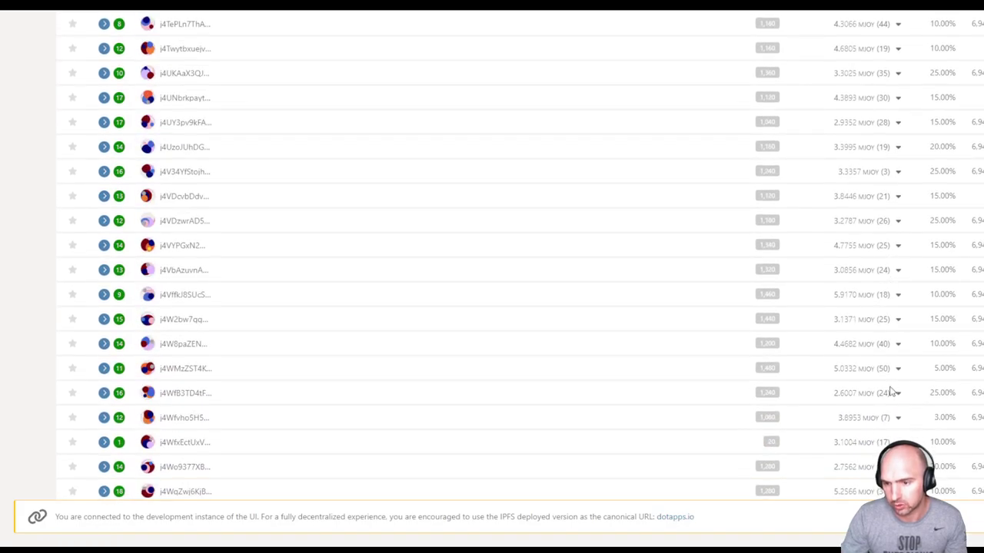
{"action": "scroll", "coordinate": [891, 419], "scroll_direction": "up", "scroll_amount": 1}
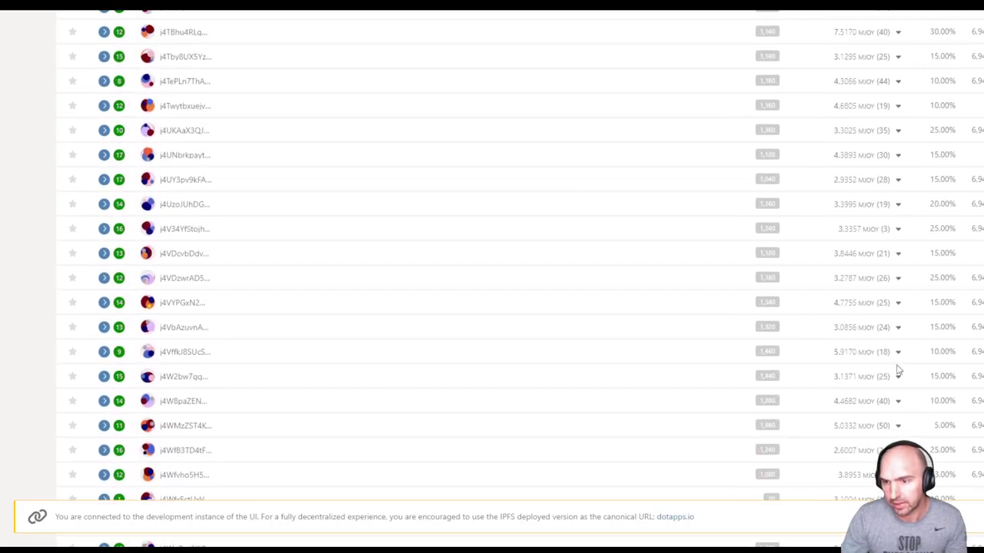
{"action": "scroll", "coordinate": [883, 230], "scroll_direction": "up", "scroll_amount": 7}
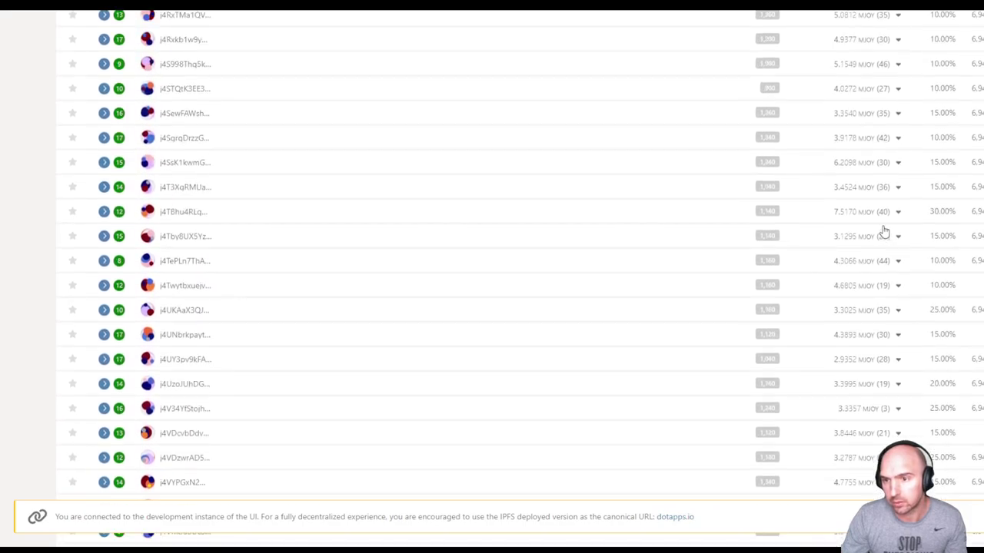
{"action": "scroll", "coordinate": [884, 230], "scroll_direction": "up", "scroll_amount": 2}
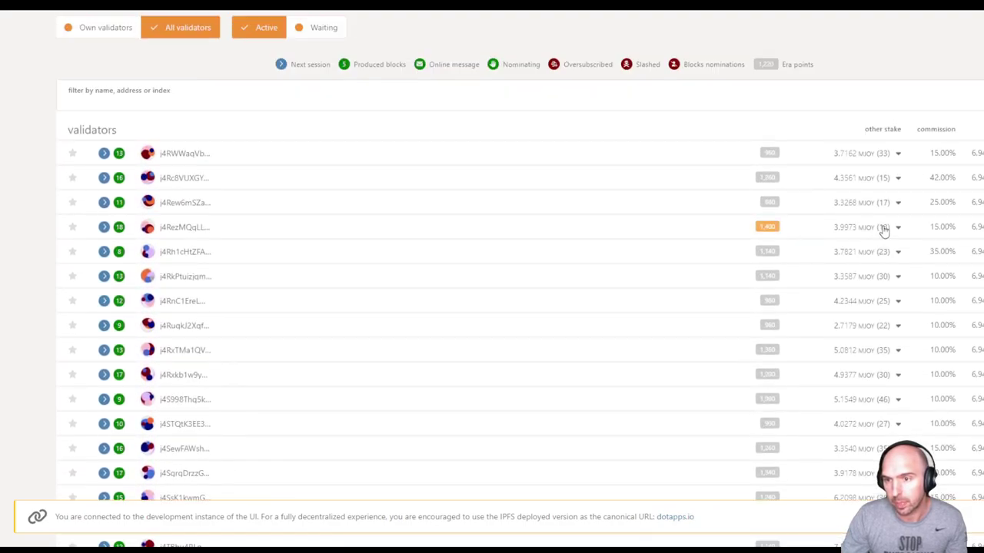
{"action": "scroll", "coordinate": [884, 231], "scroll_direction": "down", "scroll_amount": 10}
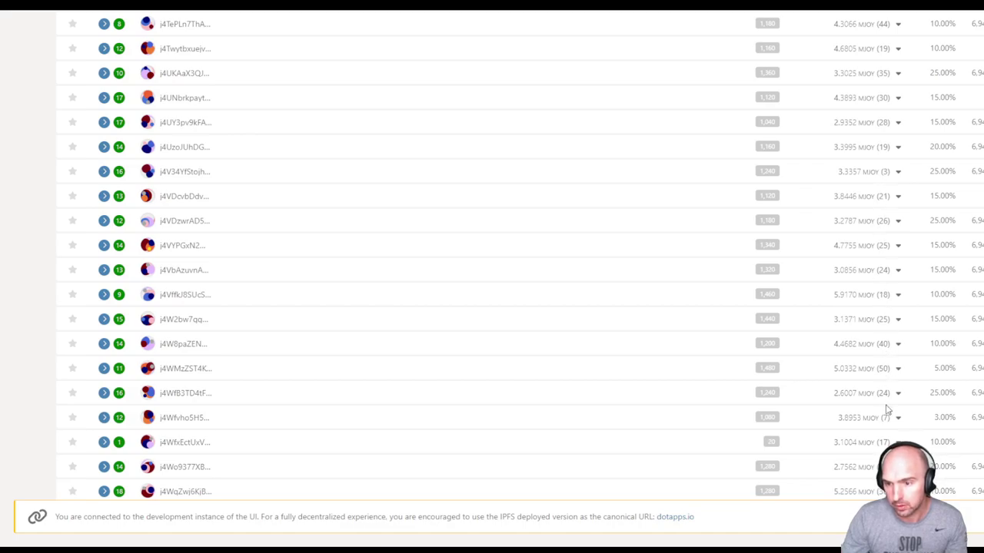
{"action": "scroll", "coordinate": [884, 165], "scroll_direction": "up", "scroll_amount": 2}
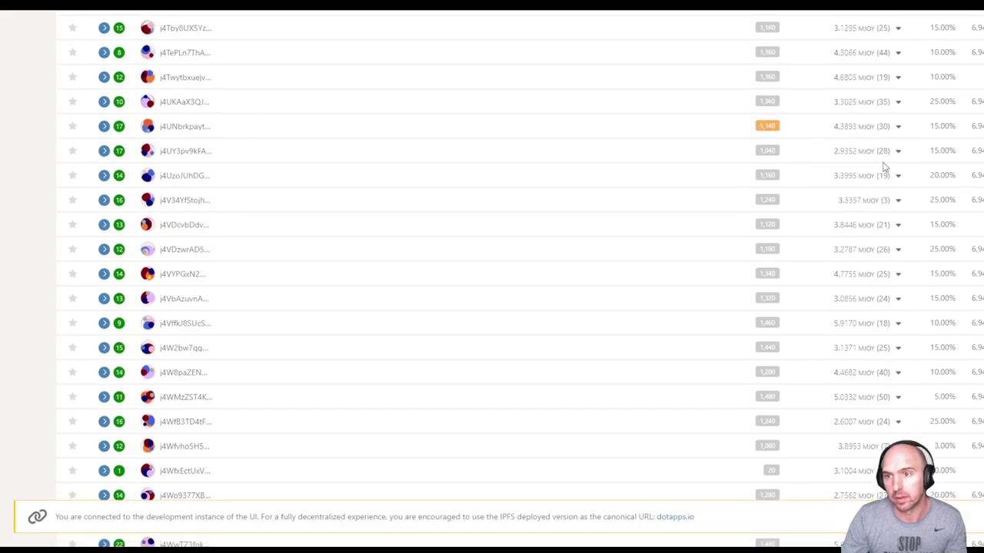
{"action": "scroll", "coordinate": [882, 118], "scroll_direction": "up", "scroll_amount": 8}
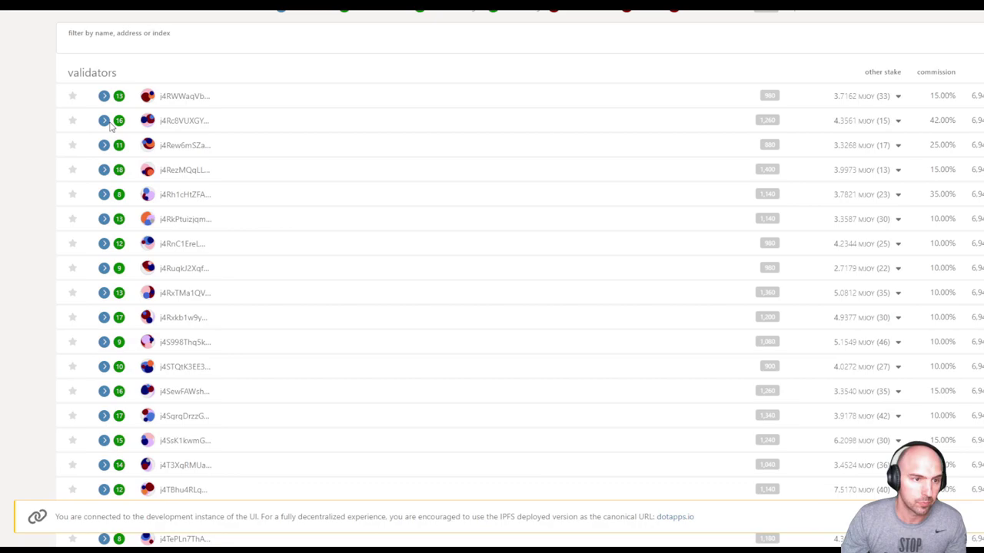
Nominate the 42%-commission validator by pasting its address into the filter and selecting it.
{"action": "left_click", "coordinate": [190, 125]}
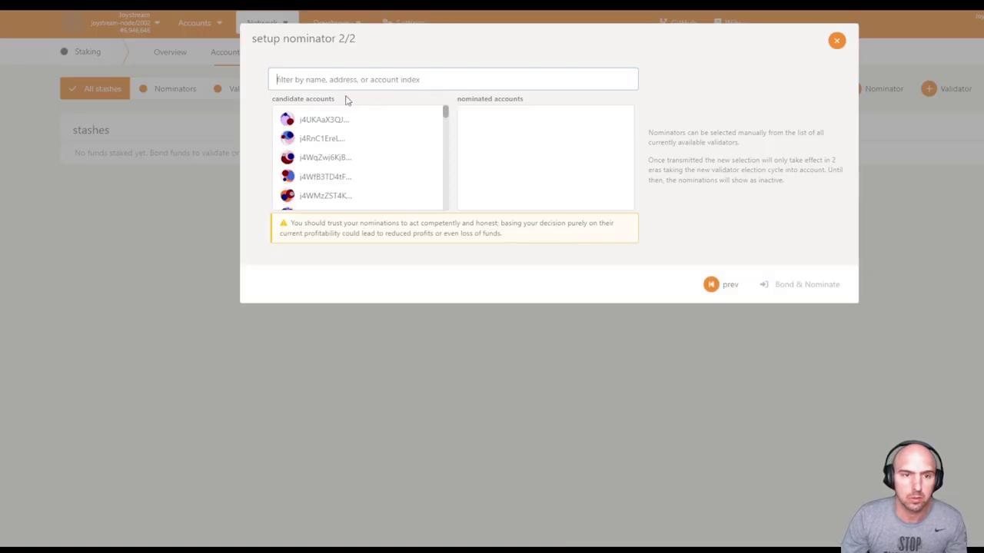
{"action": "type", "text": "j4Rc8VUXGYAx7FNbVZBFU72rQw3GaCuG2AkrUQWnWTh5SpemP"}
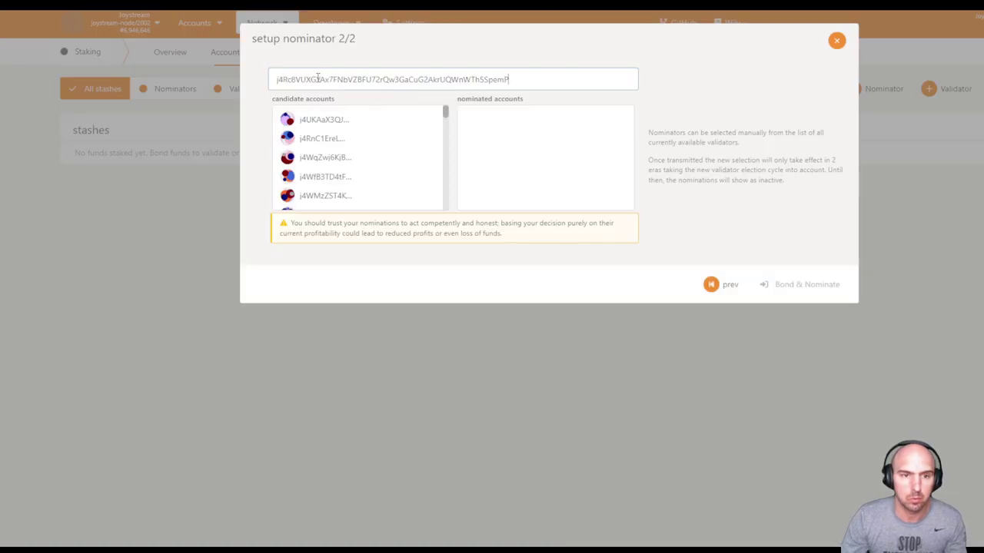
{"action": "left_click", "coordinate": [324, 120]}
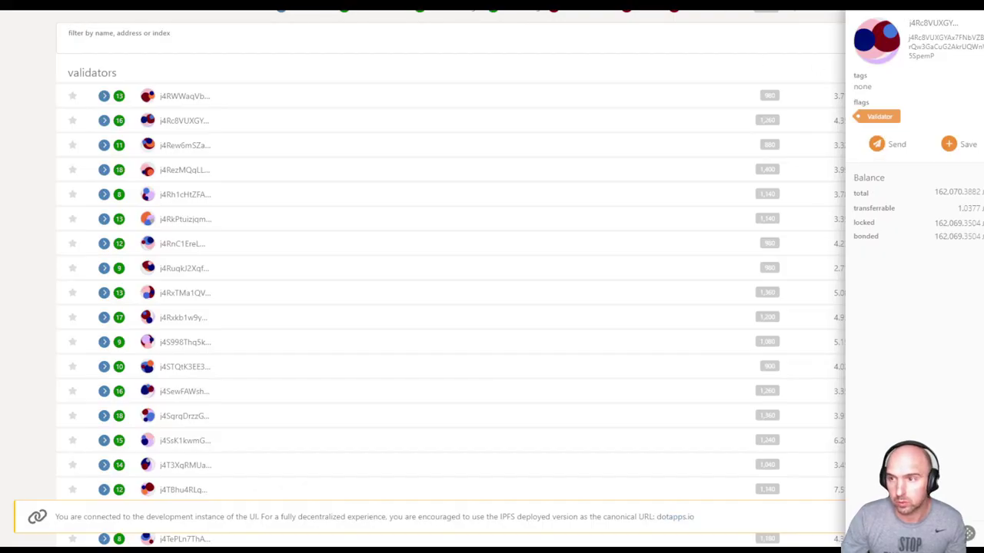
{"action": "left_click", "coordinate": [644, 121]}
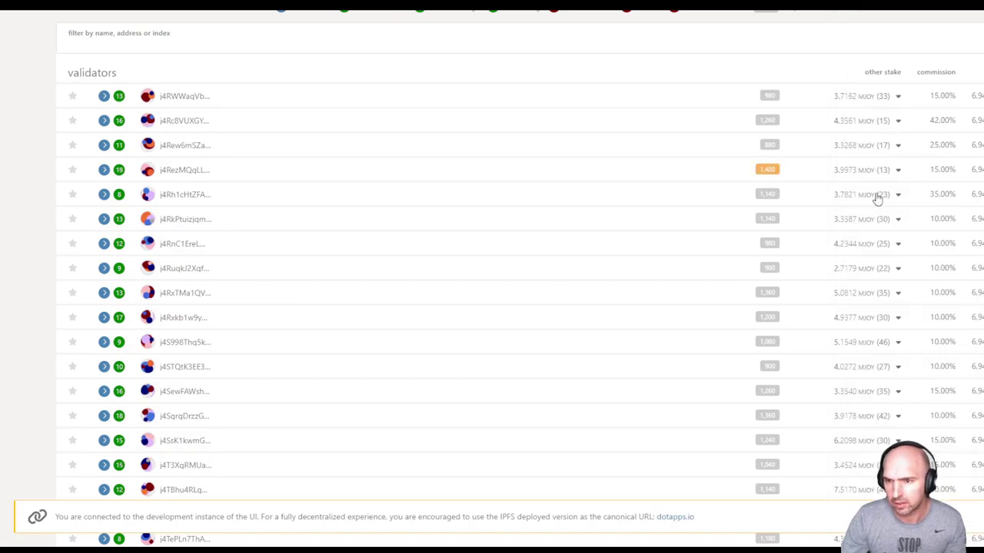
Review the 3%-commission validator's details, then open the next validator to nominate.
{"action": "scroll", "coordinate": [883, 346], "scroll_direction": "down", "scroll_amount": 3}
{"action": "scroll", "coordinate": [883, 349], "scroll_direction": "down", "scroll_amount": 2}
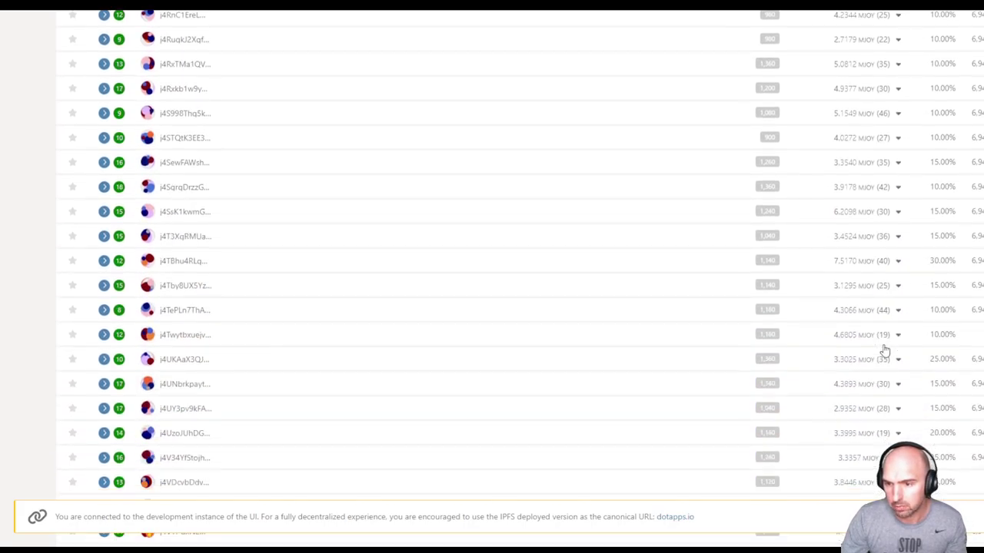
{"action": "scroll", "coordinate": [870, 314], "scroll_direction": "down", "scroll_amount": 2}
{"action": "scroll", "coordinate": [867, 313], "scroll_direction": "down", "scroll_amount": 2}
{"action": "left_click", "coordinate": [867, 423]}
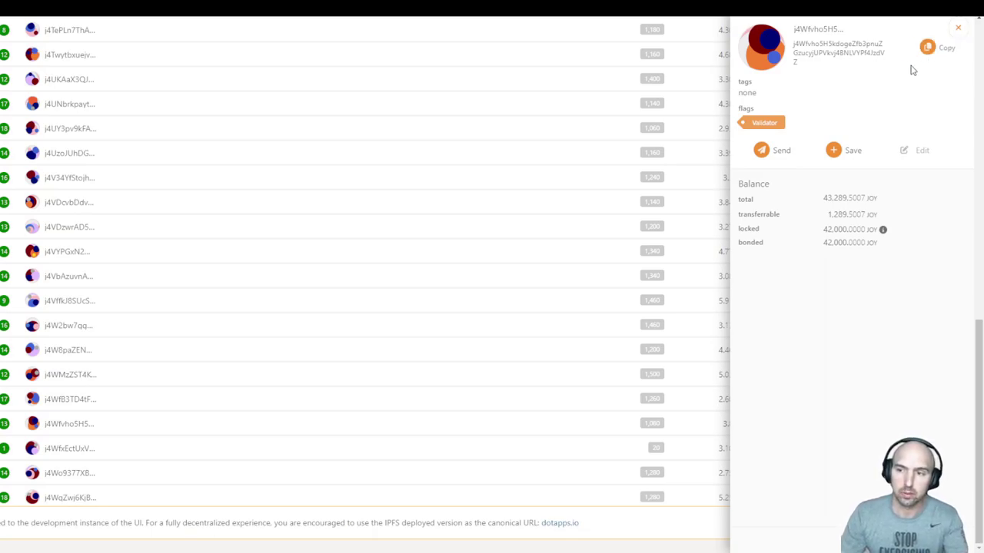
{"action": "key", "text": "Escape"}
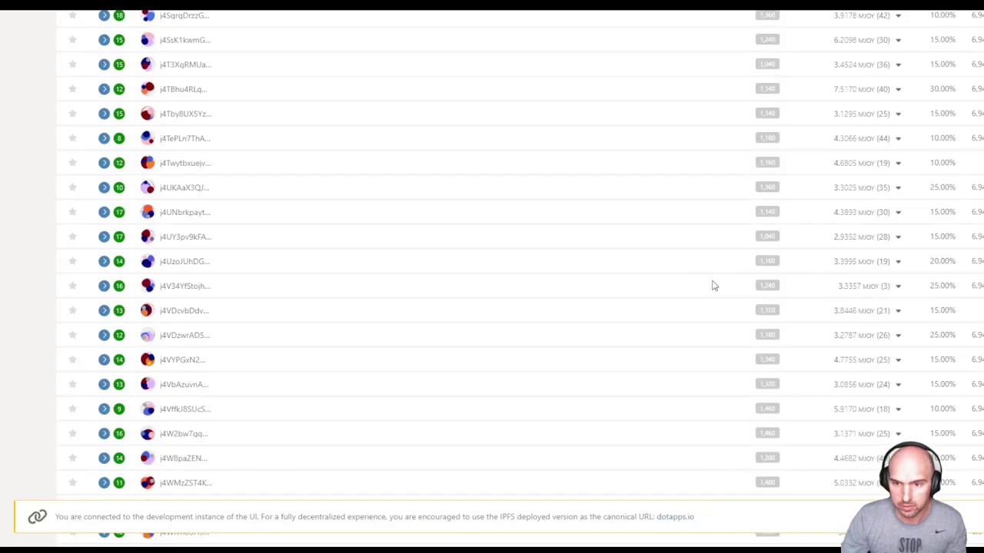
{"action": "left_click", "coordinate": [182, 288]}
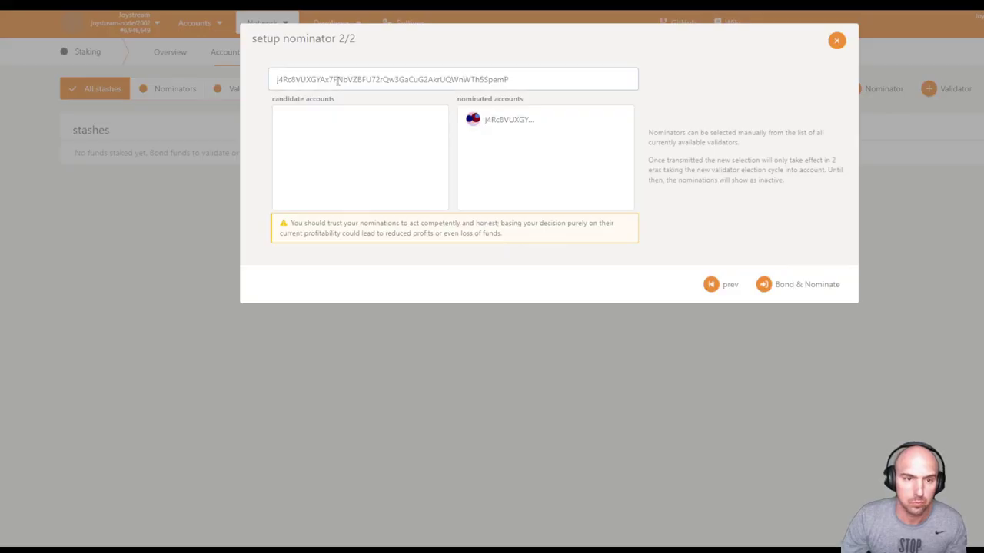
Add two more validators to the nominated list and submit Bond & Nominate for all three.
{"action": "key", "text": "ctrl+a"}
{"action": "type", "text": "j4V34YfStojh9yWCXVmv5bwR4rV4nHwvJLRqCF39acoVPnJiB"}
{"action": "left_click", "coordinate": [323, 119]}
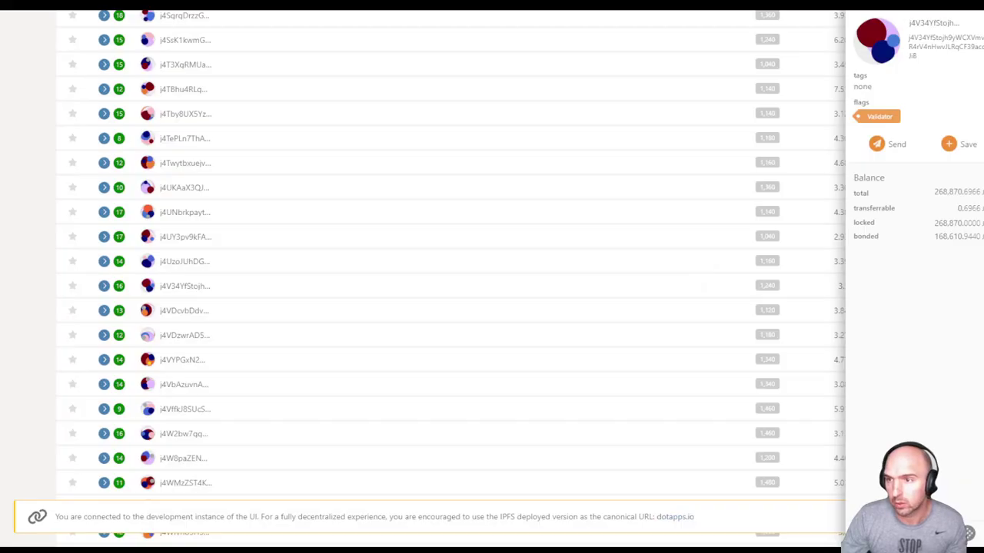
{"action": "key", "text": "Escape"}
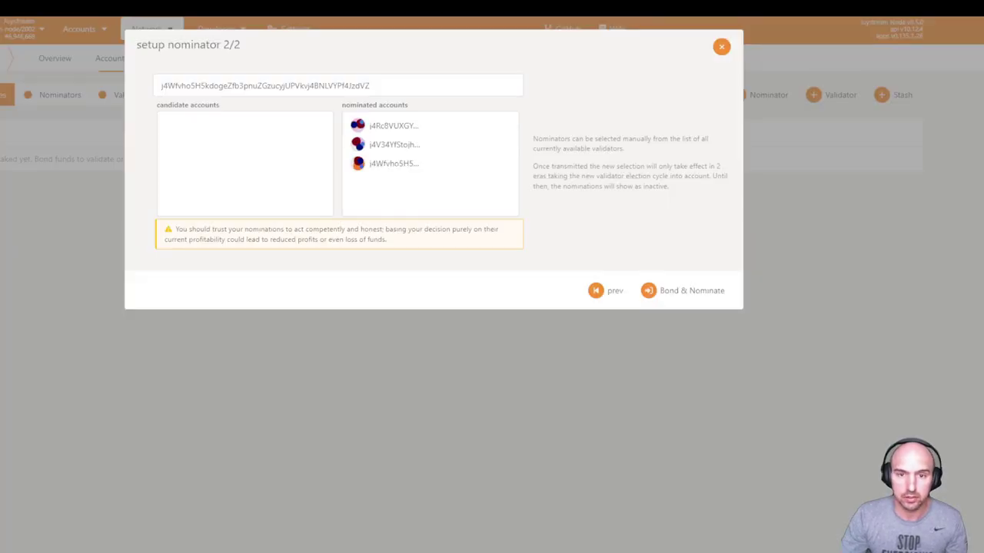
{"action": "double_click", "coordinate": [289, 85]}
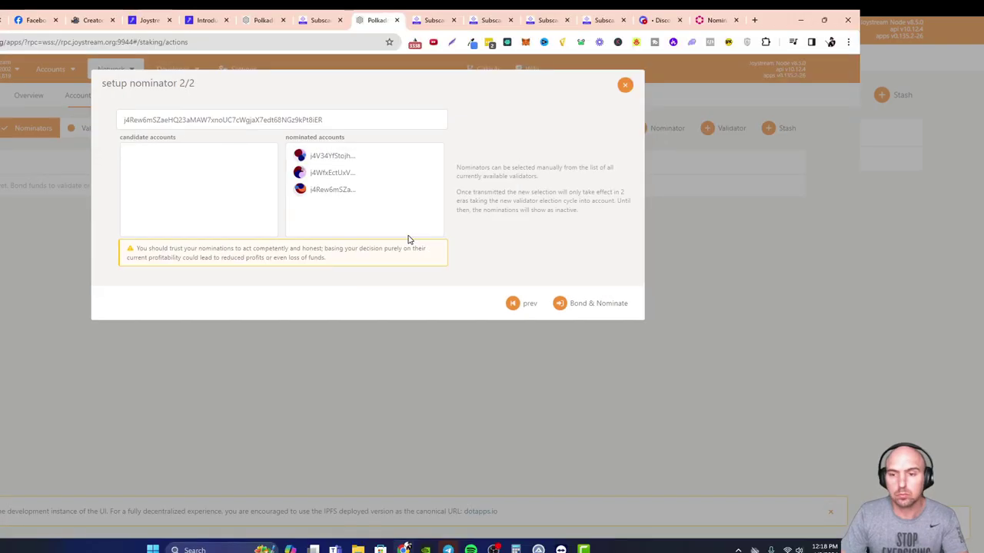
{"action": "left_click", "coordinate": [676, 292]}
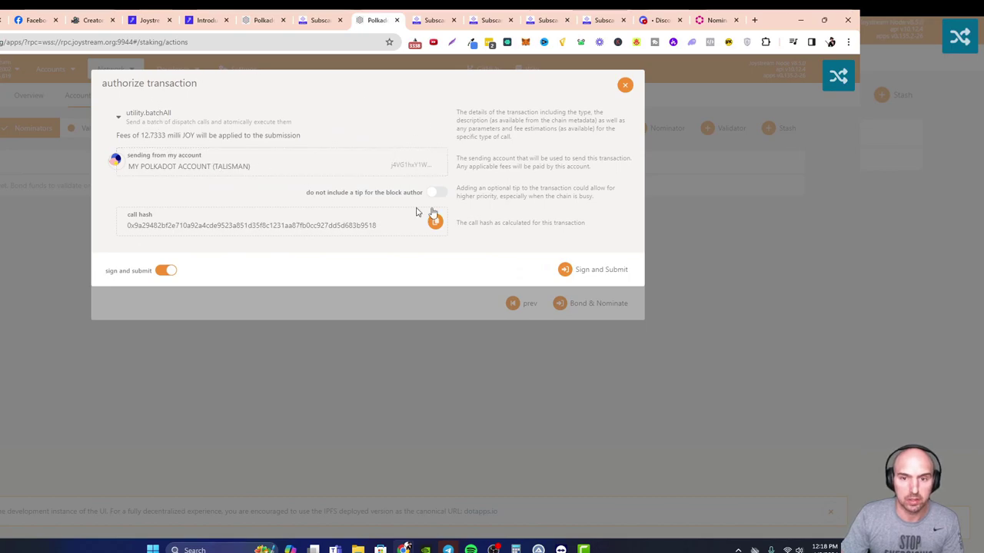
Sign the batched staking transaction and approve it in Talisman with the 0.0127 JOY fee.
{"action": "left_click", "coordinate": [573, 269]}
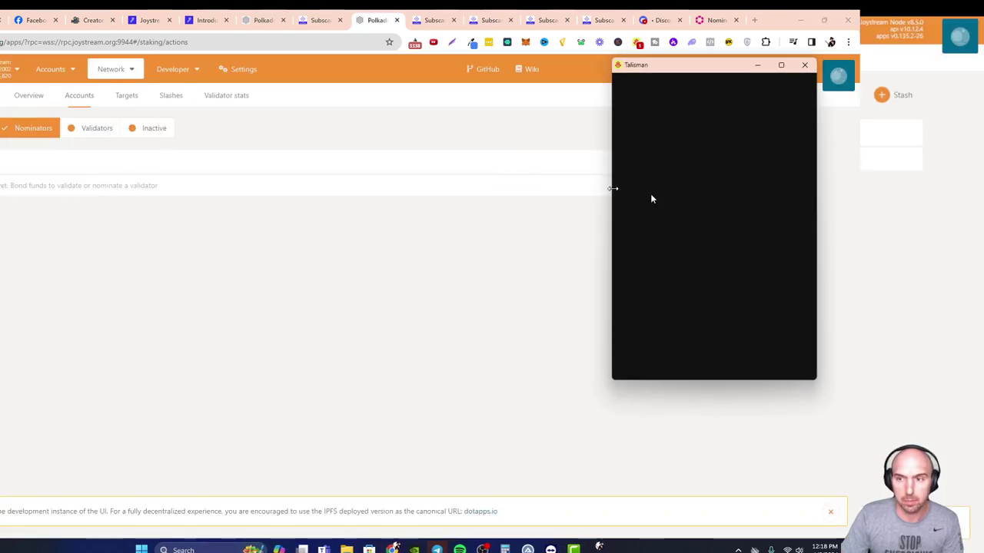
{"action": "left_click", "coordinate": [762, 354]}
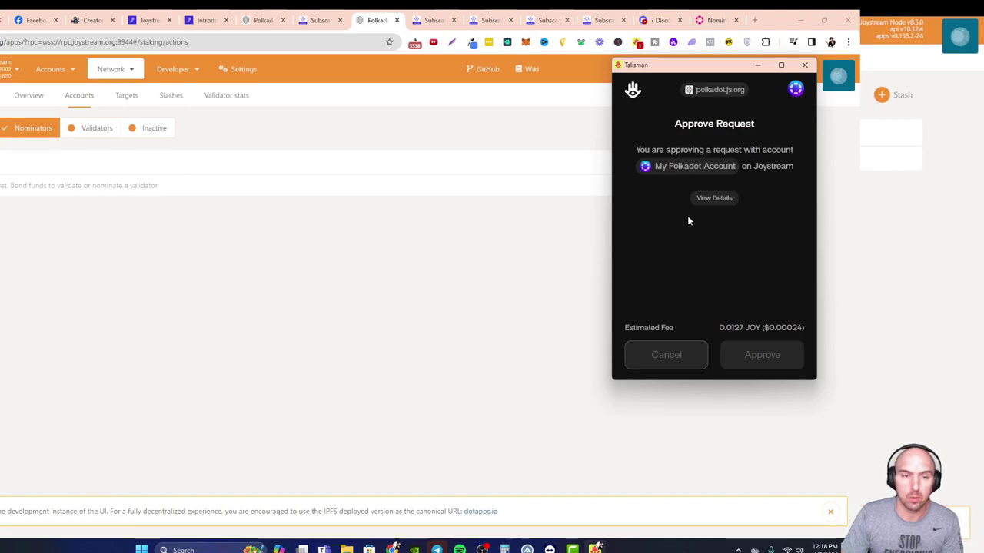